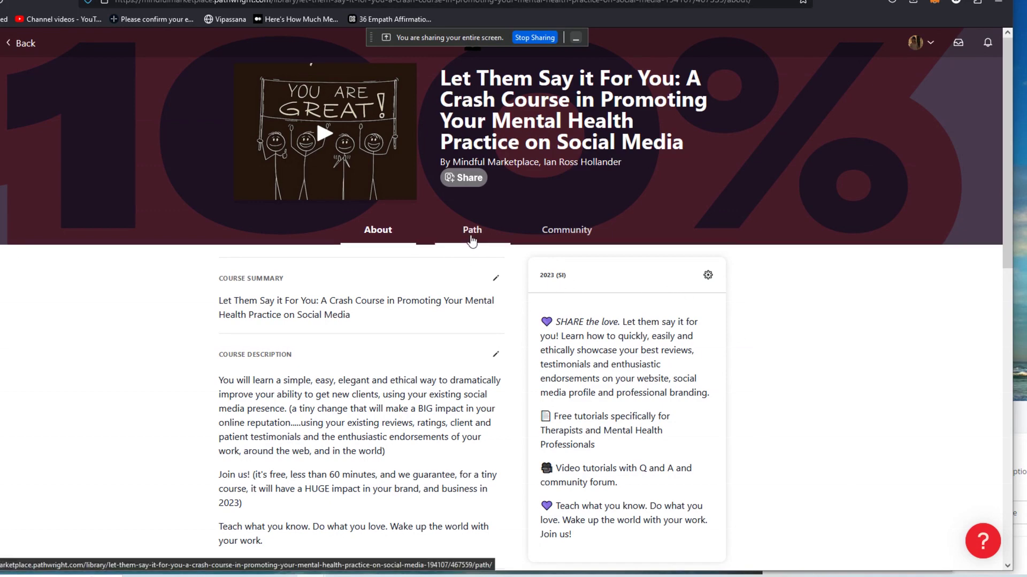
# - Open the Path tab of the Let Them Say it For You course
pyautogui.click(471, 242)
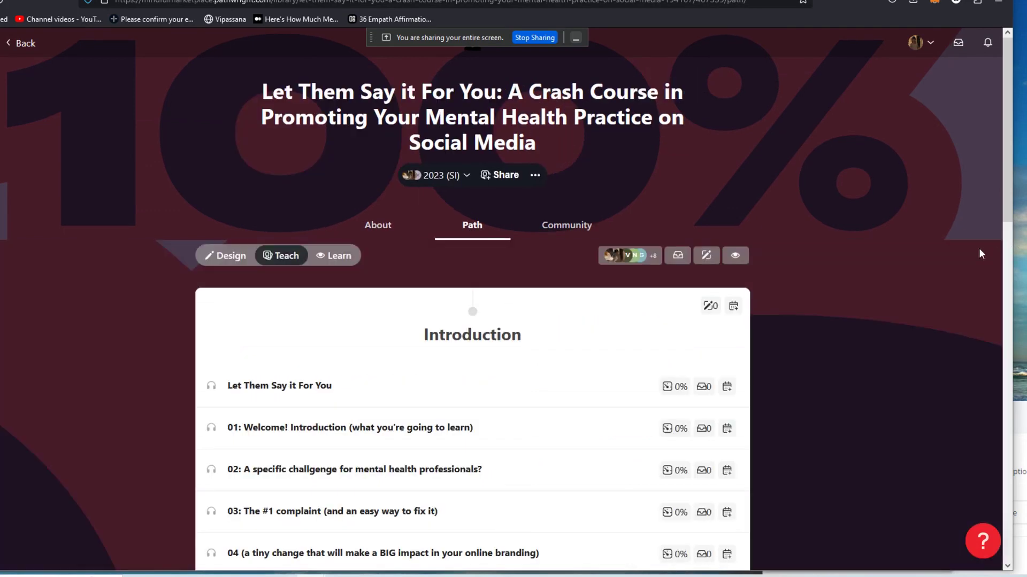
pyautogui.moveTo(1009, 152); pyautogui.dragTo(992, 332)
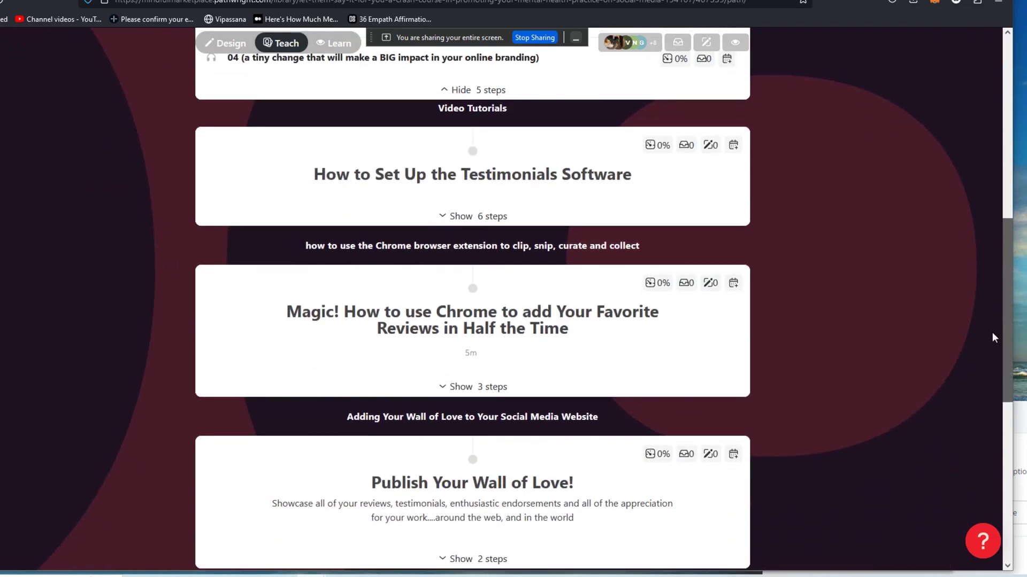
pyautogui.scroll(9, 992, 332)
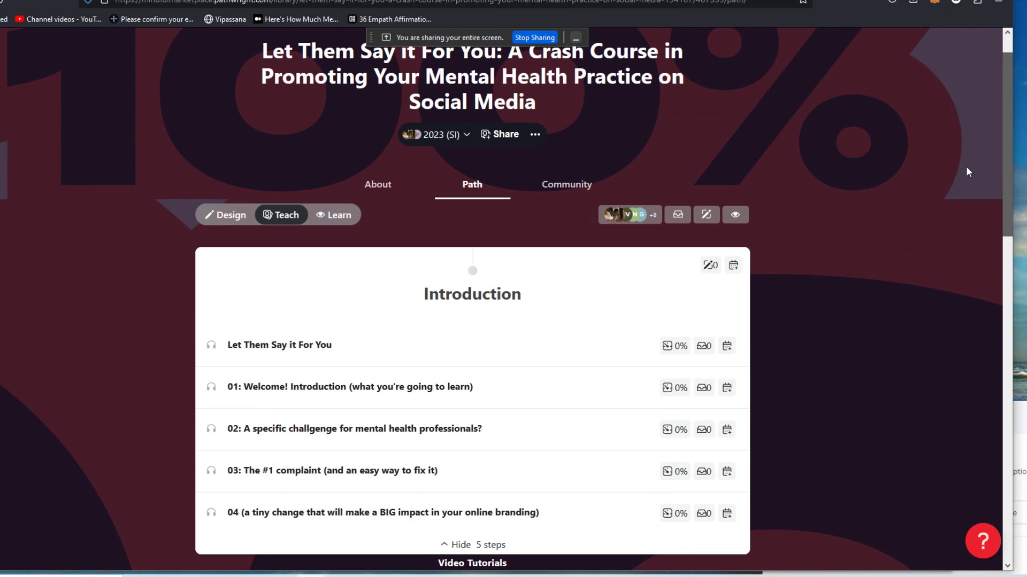
pyautogui.scroll(-2, 966, 171)
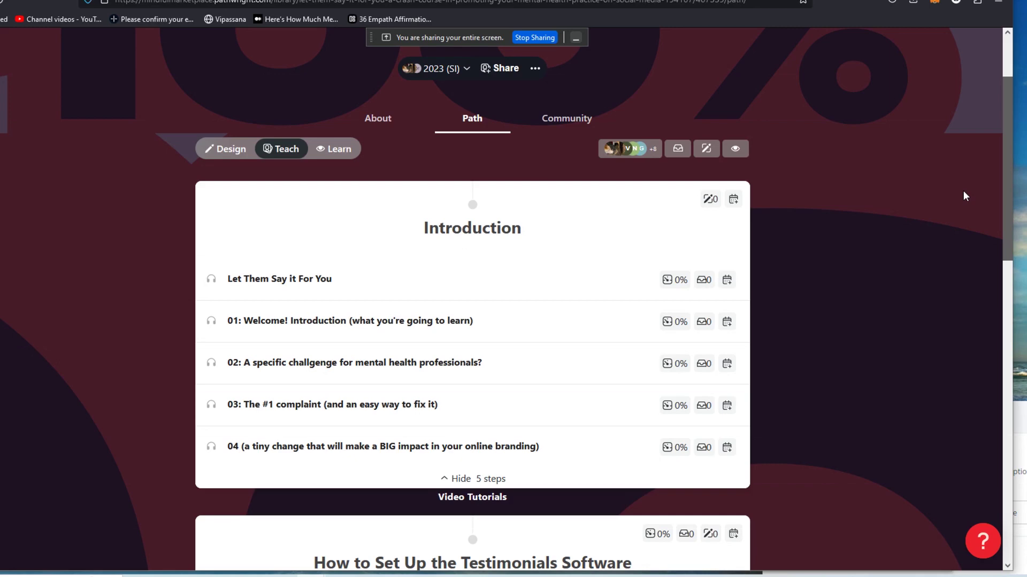
pyautogui.scroll(-1, 963, 191)
pyautogui.scroll(2, 968, 198)
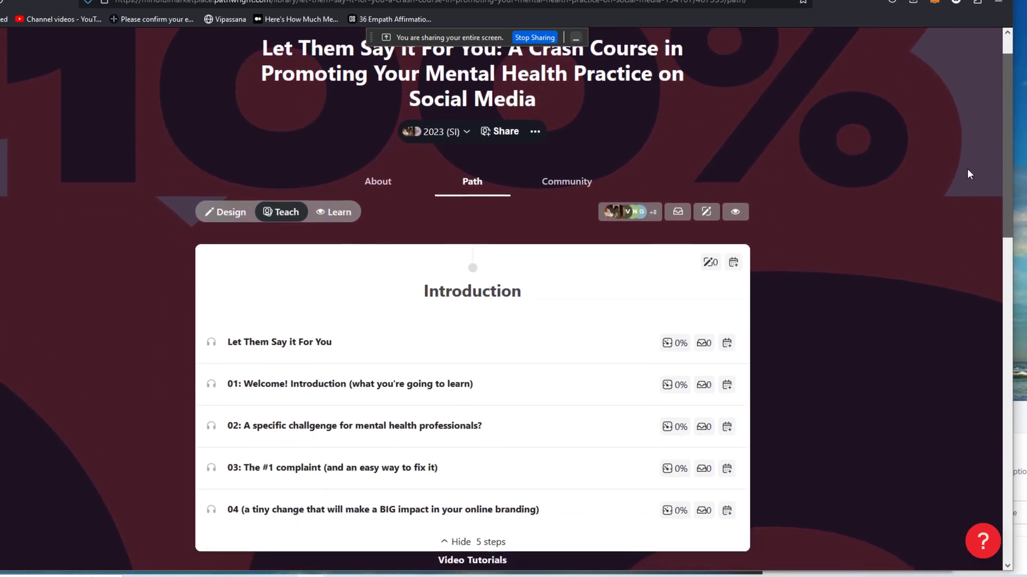
pyautogui.scroll(-2, 967, 176)
pyautogui.scroll(3, 963, 209)
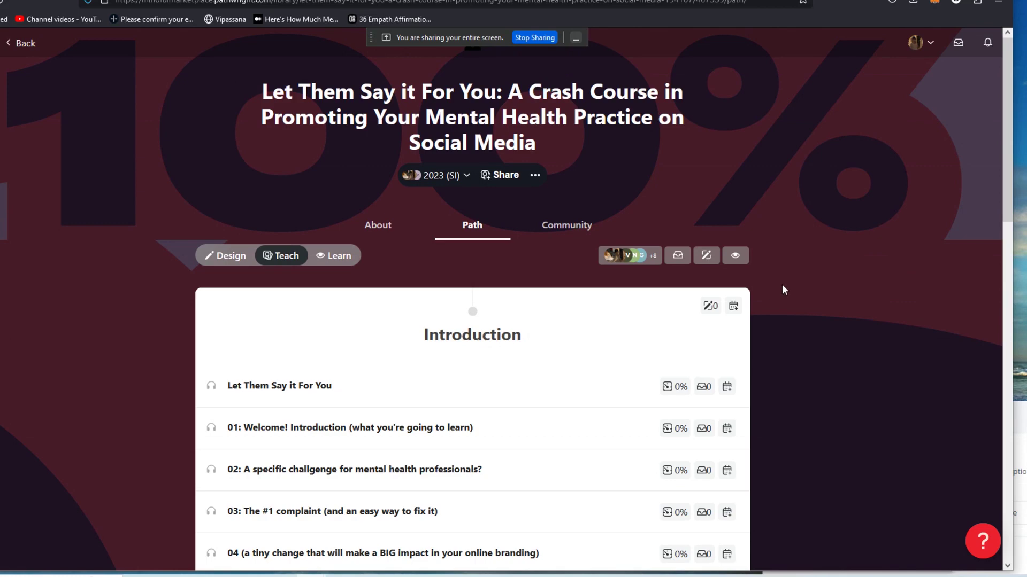
# - From the 2023 (SI) cohort list, create a new cohort named 'Realtors 2023'
pyautogui.click(438, 182)
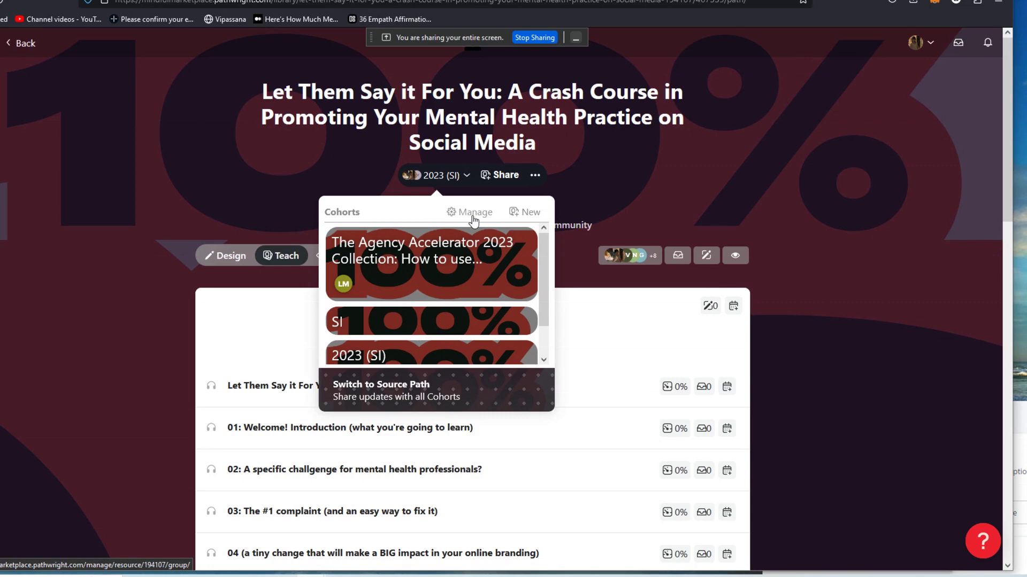
pyautogui.click(527, 212)
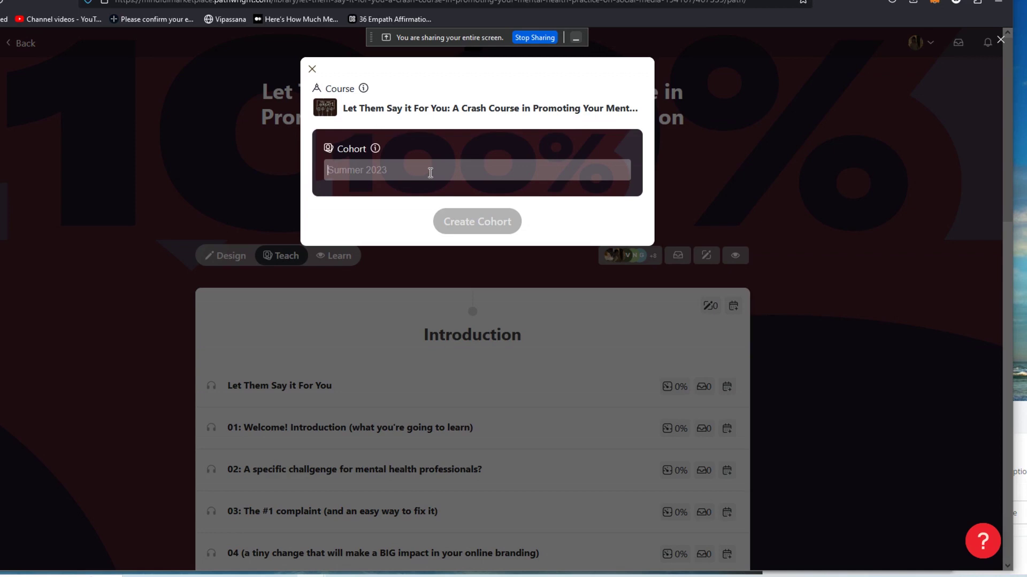
pyautogui.click(430, 173)
pyautogui.press('BackSpace')
pyautogui.write('R')
pyautogui.press('BackSpace')
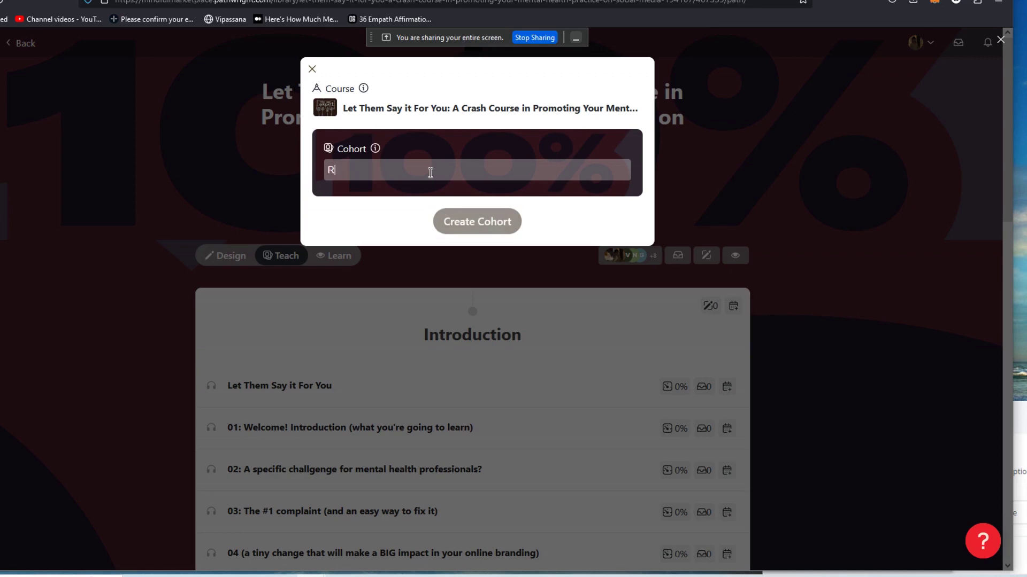
pyautogui.write('Realtors')
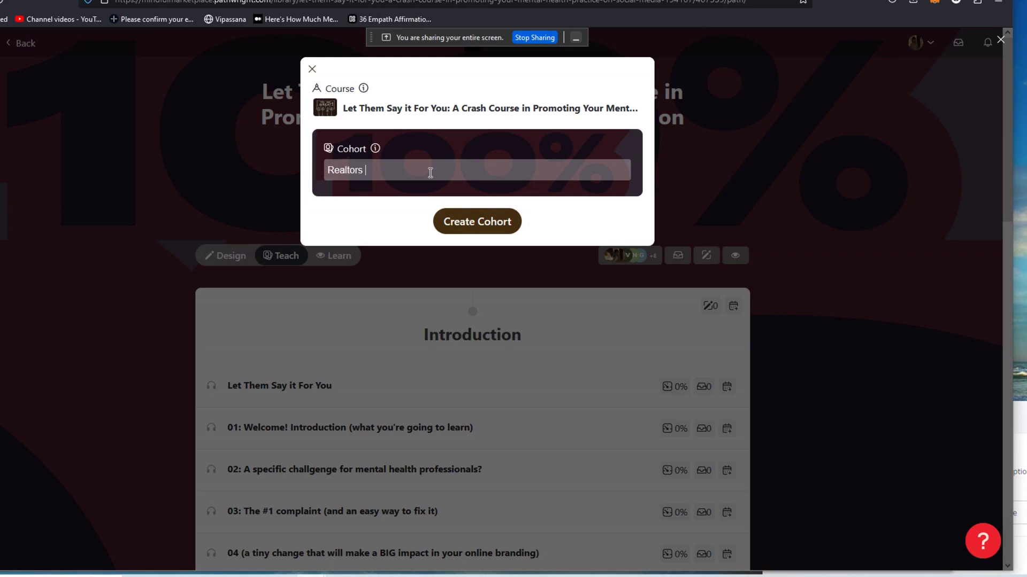
pyautogui.write(' 2023')
pyautogui.click(473, 229)
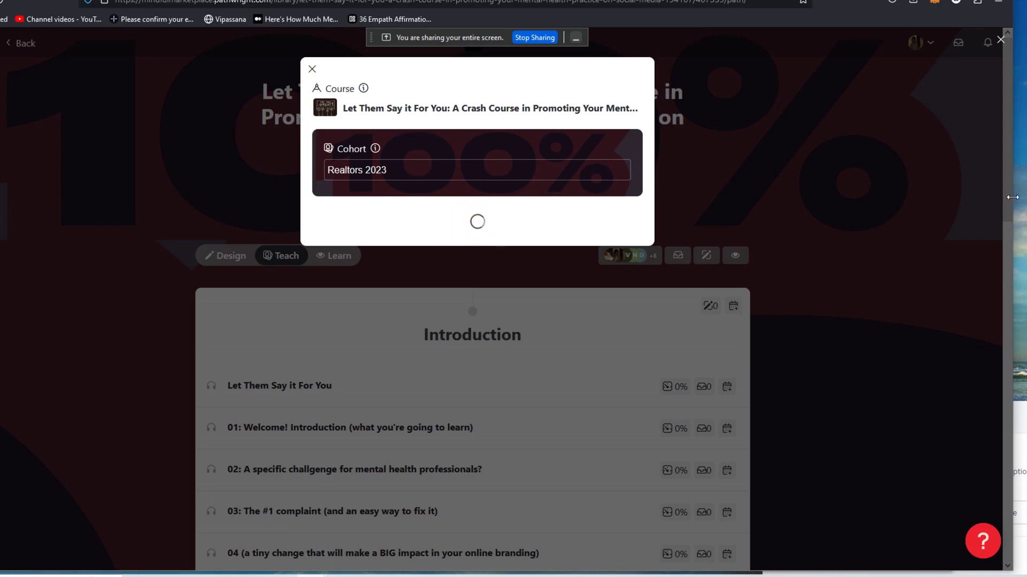
# - Close the Cohort Created confirmation, check the About page, then return to the Realtors 2023 Path
pyautogui.click(479, 265)
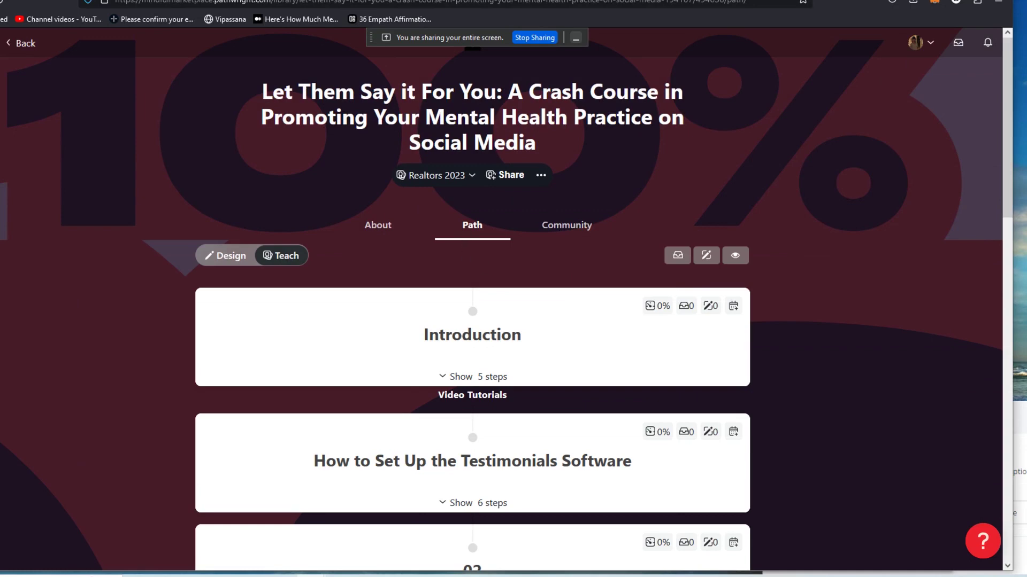
pyautogui.moveTo(1007, 113); pyautogui.dragTo(992, 140)
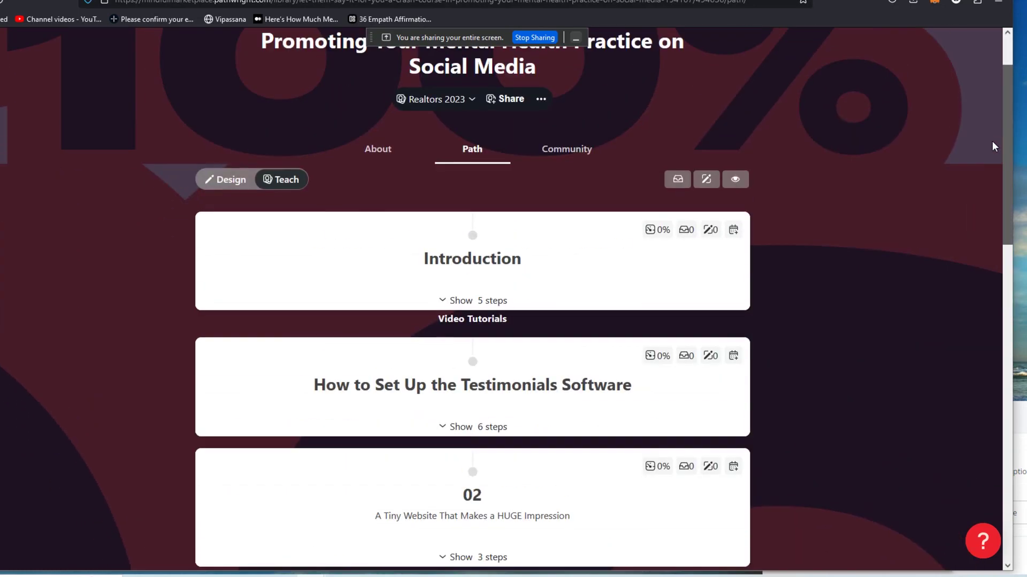
pyautogui.click(381, 151)
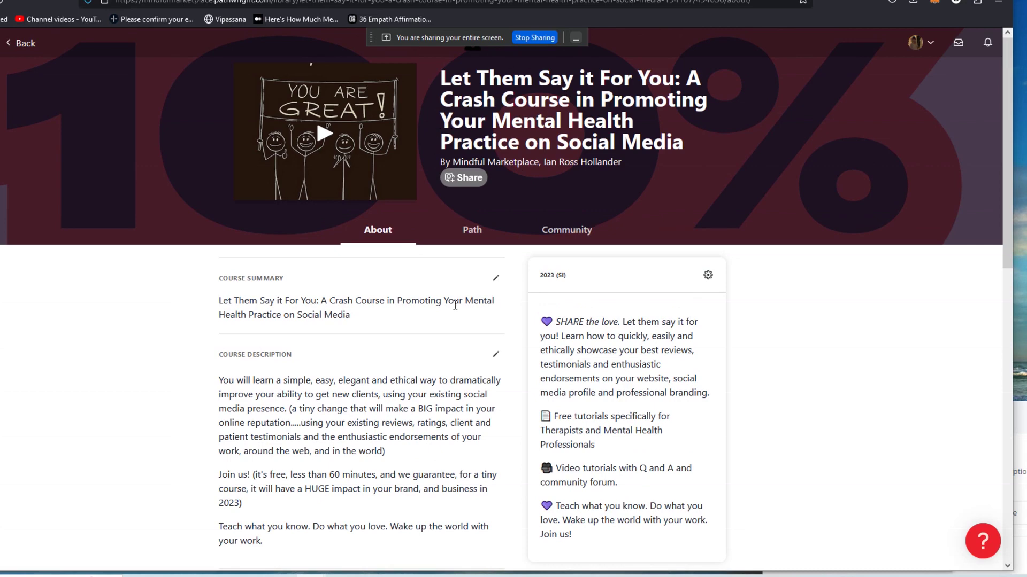
pyautogui.click(476, 230)
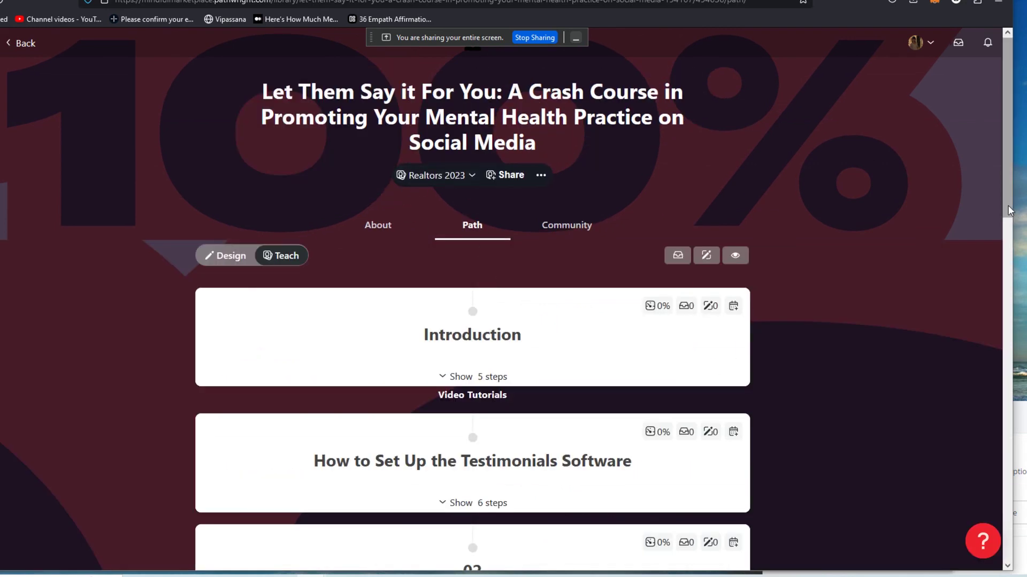
pyautogui.moveTo(1009, 210); pyautogui.dragTo(1001, 261)
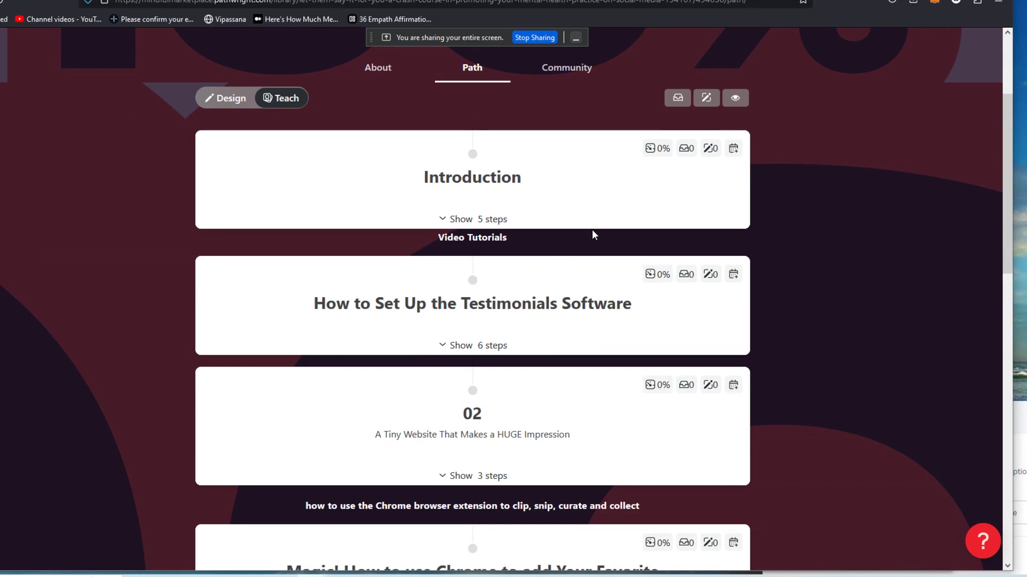
# - List the Introduction's five Listen steps and switch the path into design editing mode
pyautogui.click(496, 220)
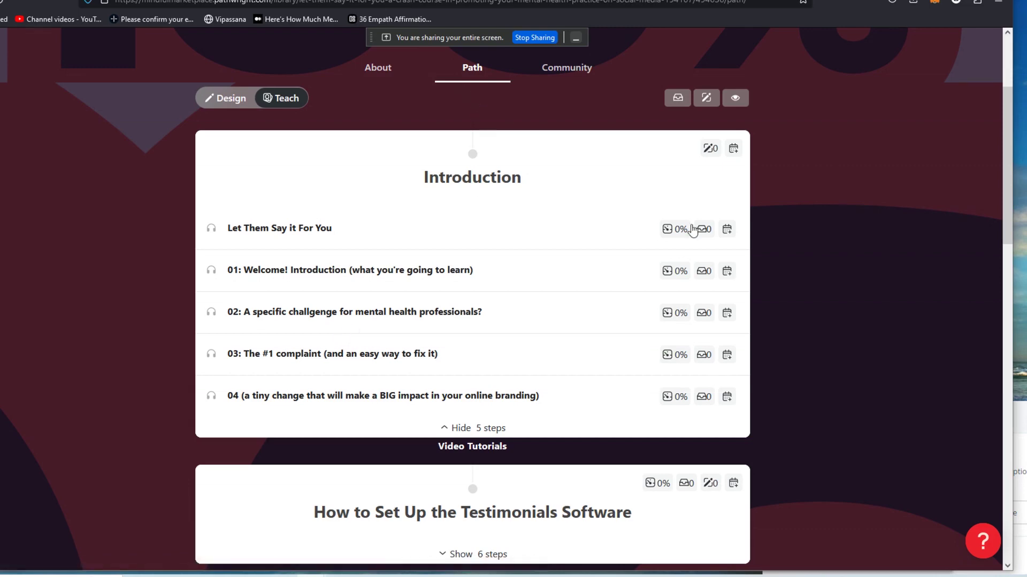
pyautogui.moveTo(1013, 213); pyautogui.dragTo(1006, 168)
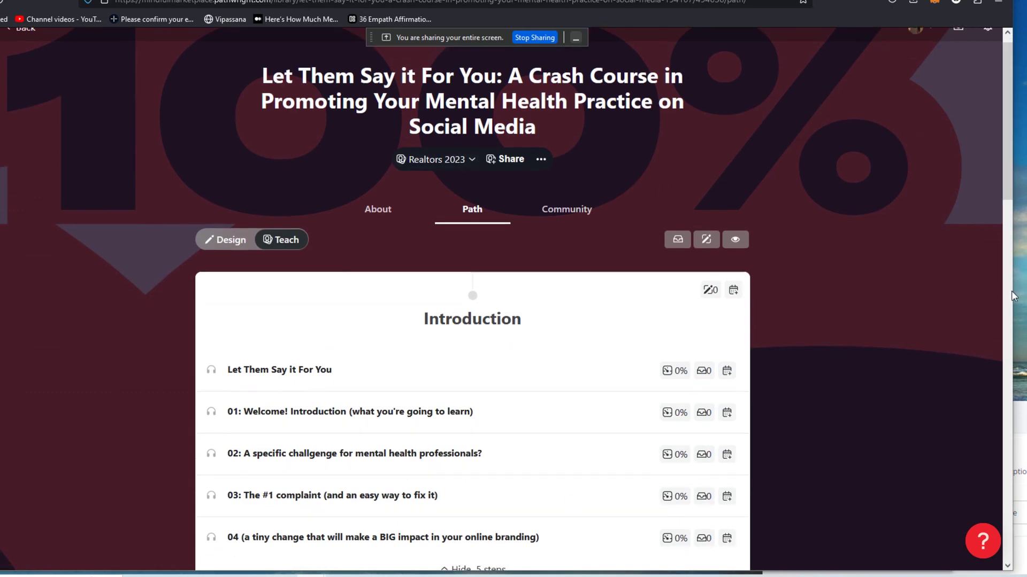
pyautogui.moveTo(1009, 191); pyautogui.dragTo(1009, 241)
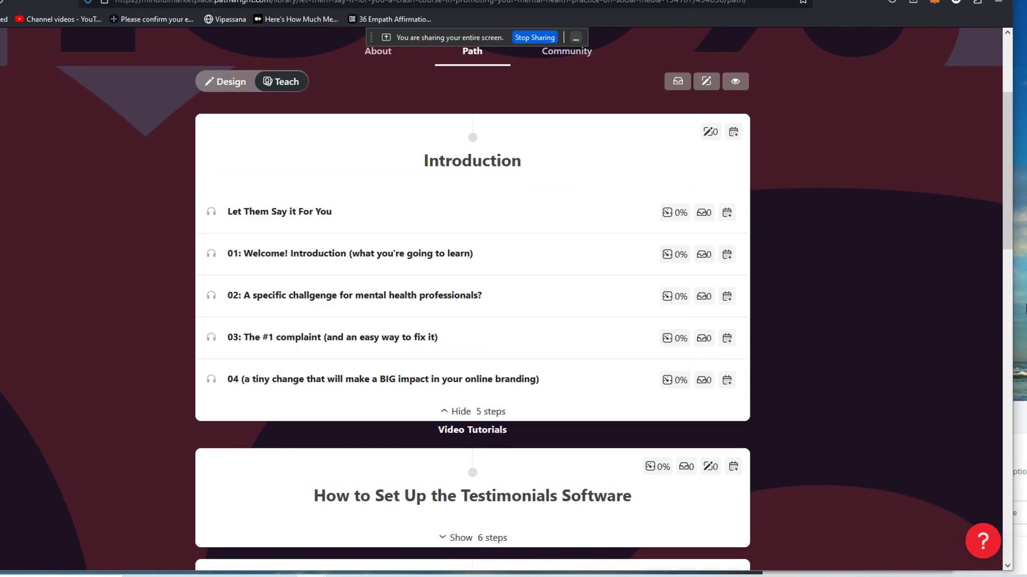
pyautogui.click(239, 86)
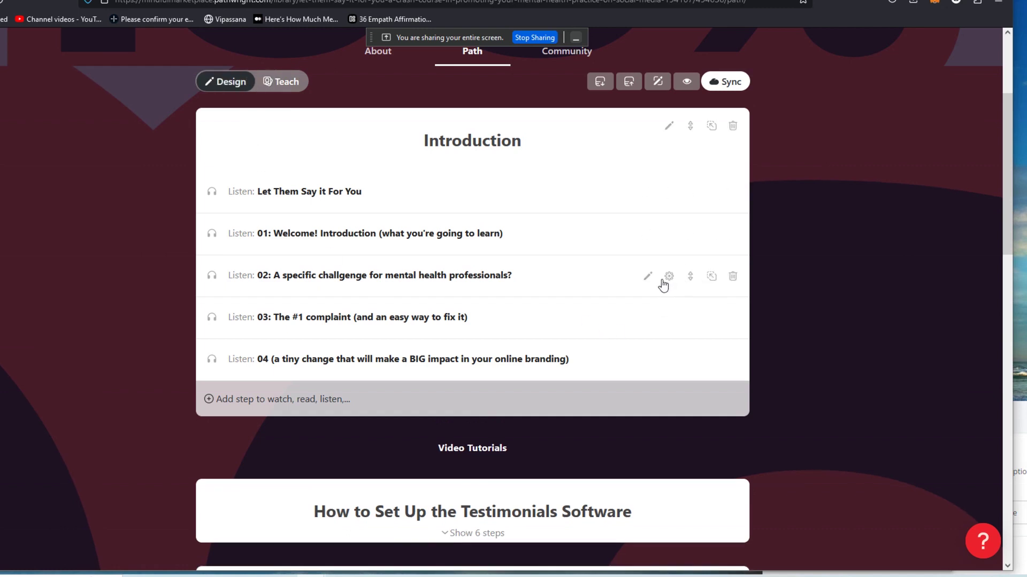
# - Paste a copy of the specific challenge step into Introduction, retitled '...for local professionals and testimonials'
pyautogui.click(711, 277)
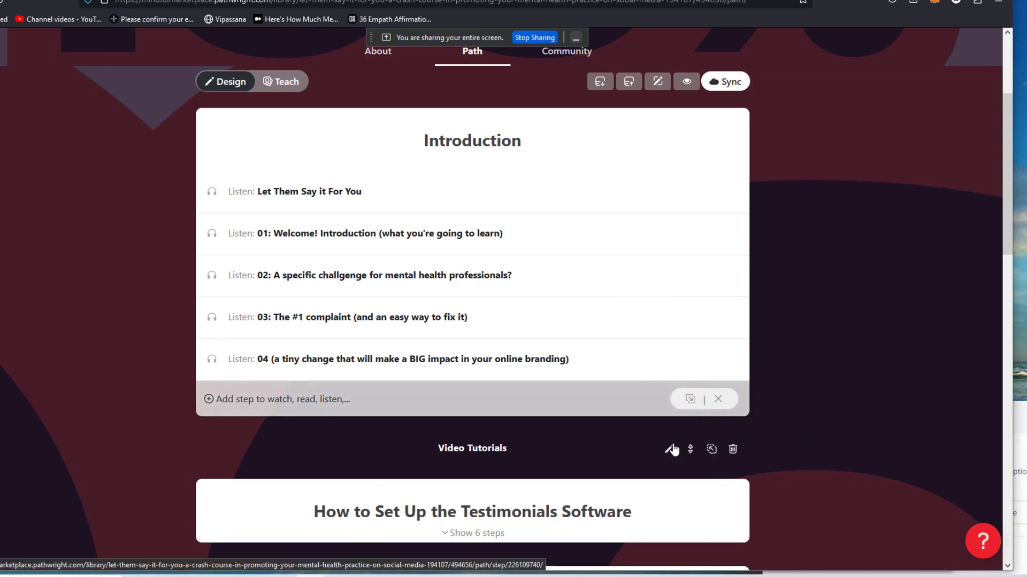
pyautogui.click(690, 401)
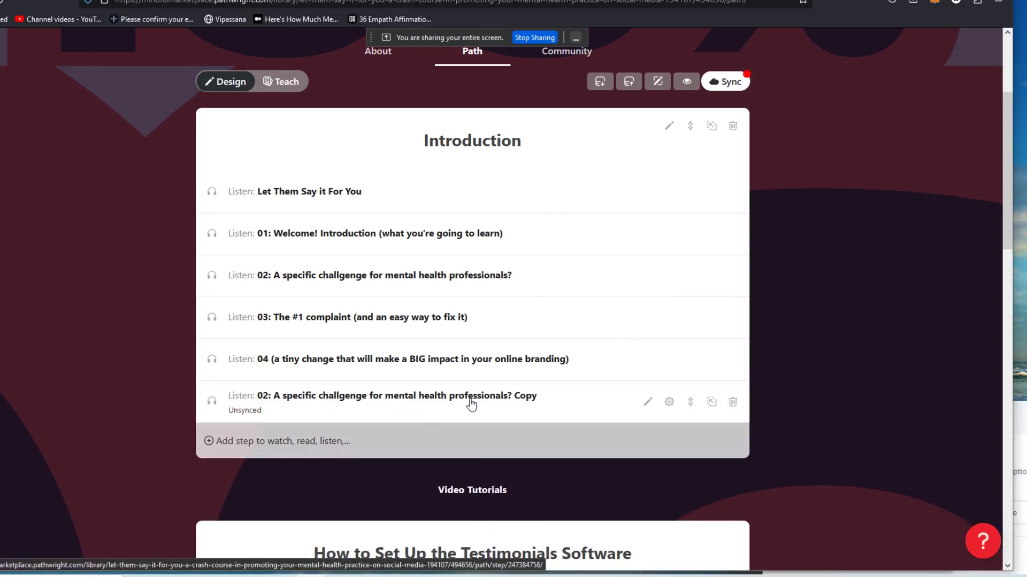
pyautogui.click(648, 405)
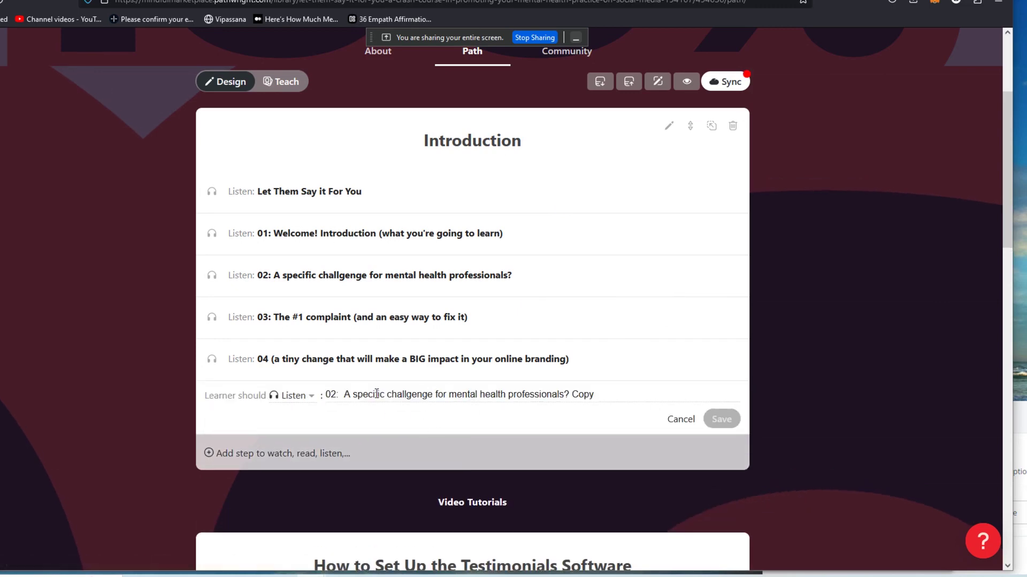
pyautogui.moveTo(437, 394); pyautogui.dragTo(629, 399)
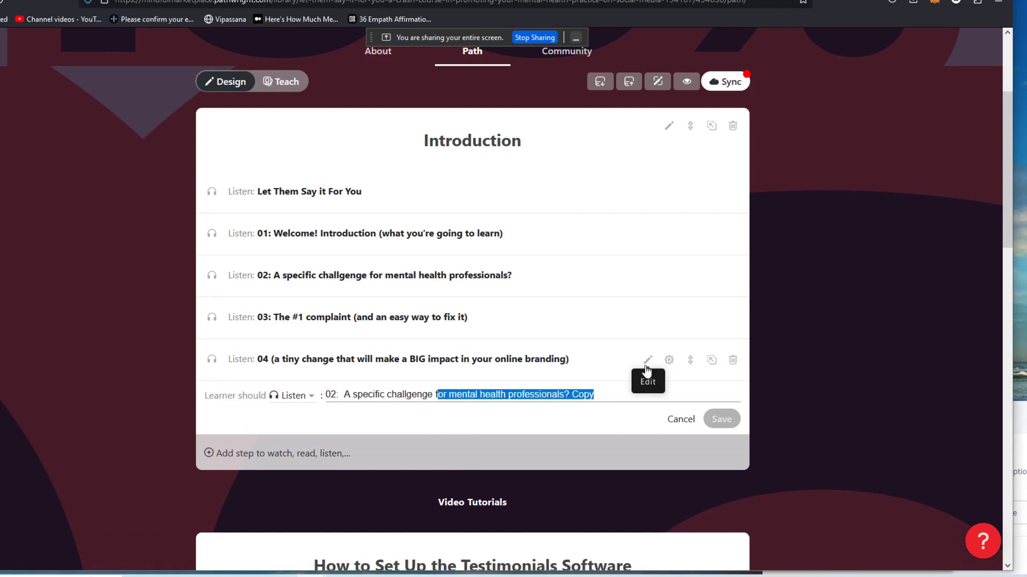
pyautogui.press('BackSpace')
pyautogui.write('for ')
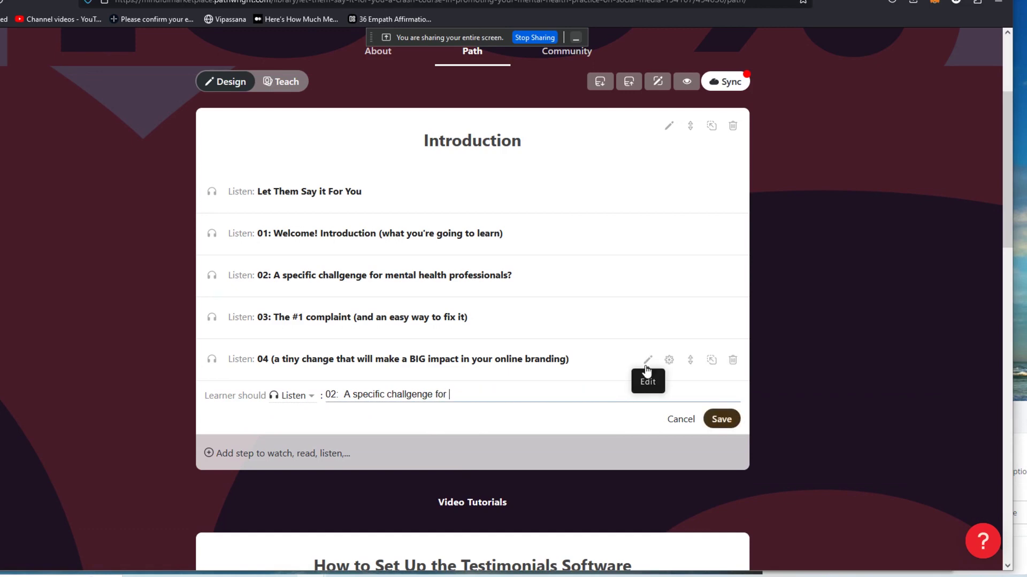
pyautogui.write('local professionals and testimonials')
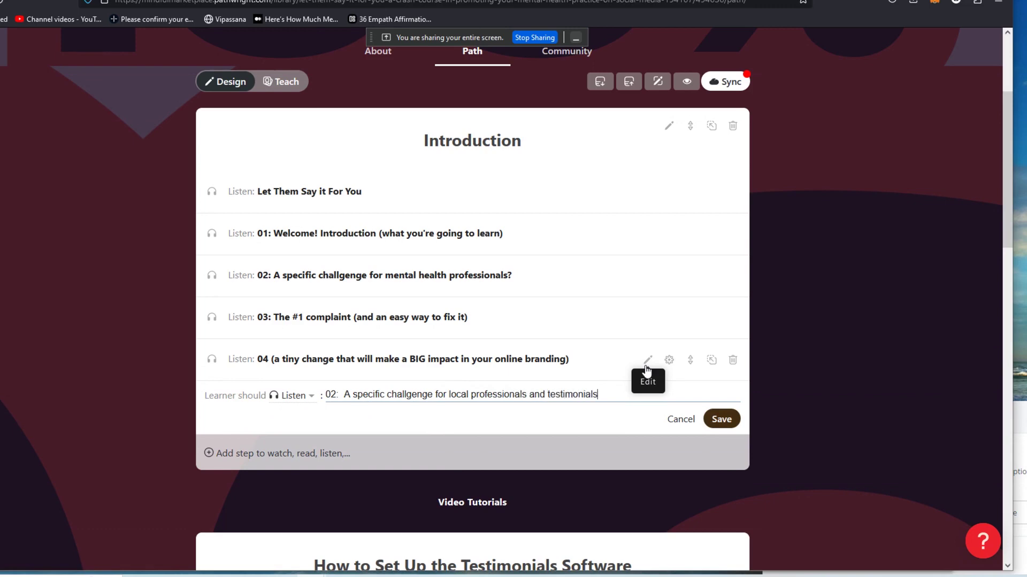
pyautogui.click(721, 419)
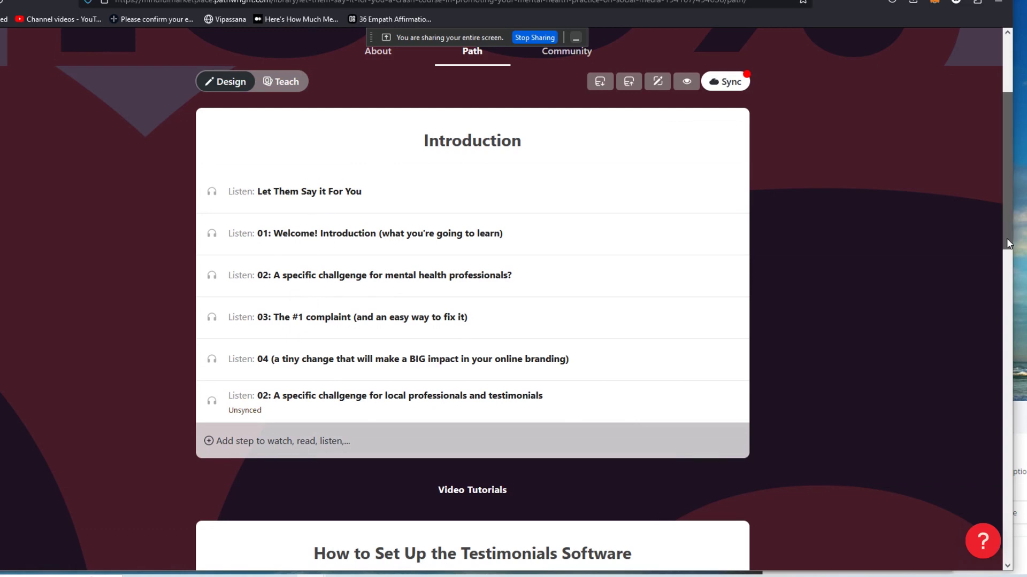
pyautogui.moveTo(1006, 238)
pyautogui.mouseDown()
pyautogui.moveTo(1004, 273)
pyautogui.moveTo(1001, 252)
pyautogui.mouseUp()
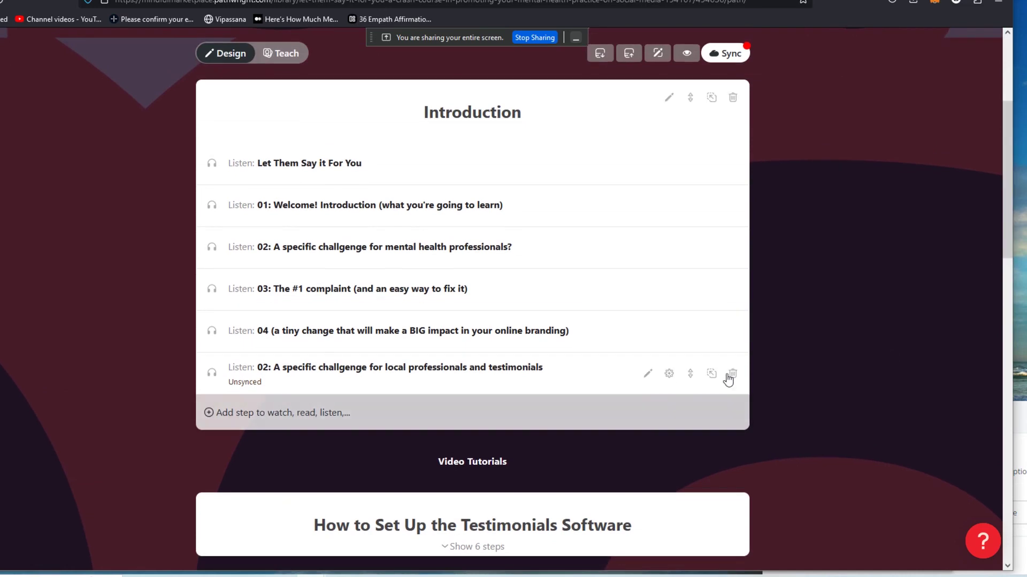
# - Delete the local professionals and testimonials step from Introduction
pyautogui.click(732, 374)
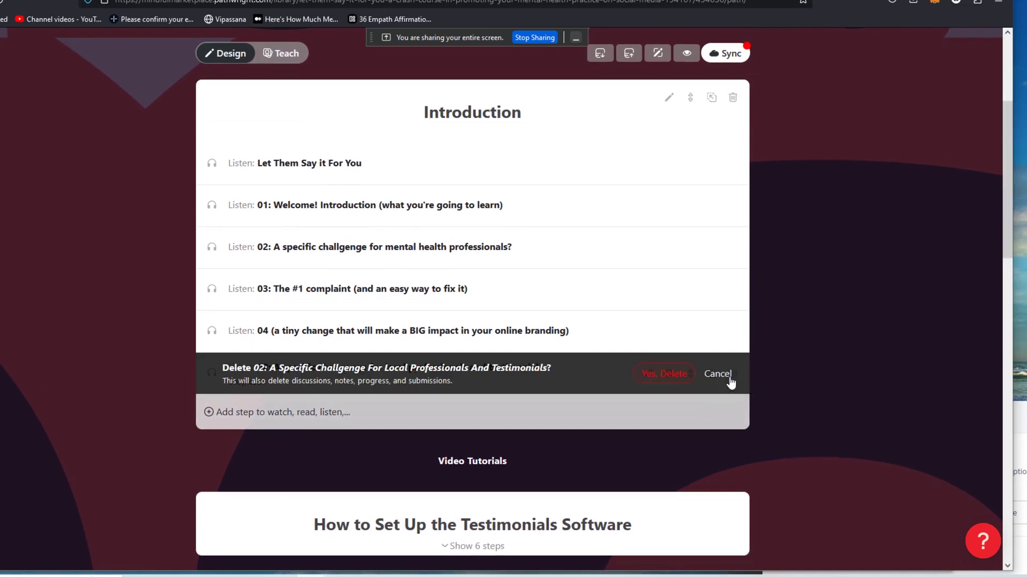
pyautogui.click(657, 378)
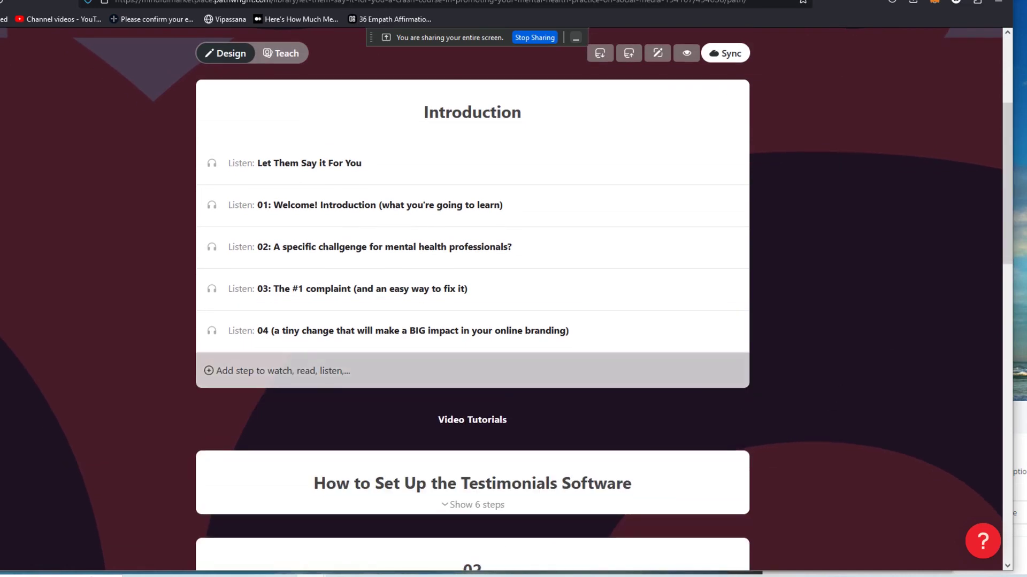
pyautogui.moveTo(1009, 248); pyautogui.dragTo(1012, 418)
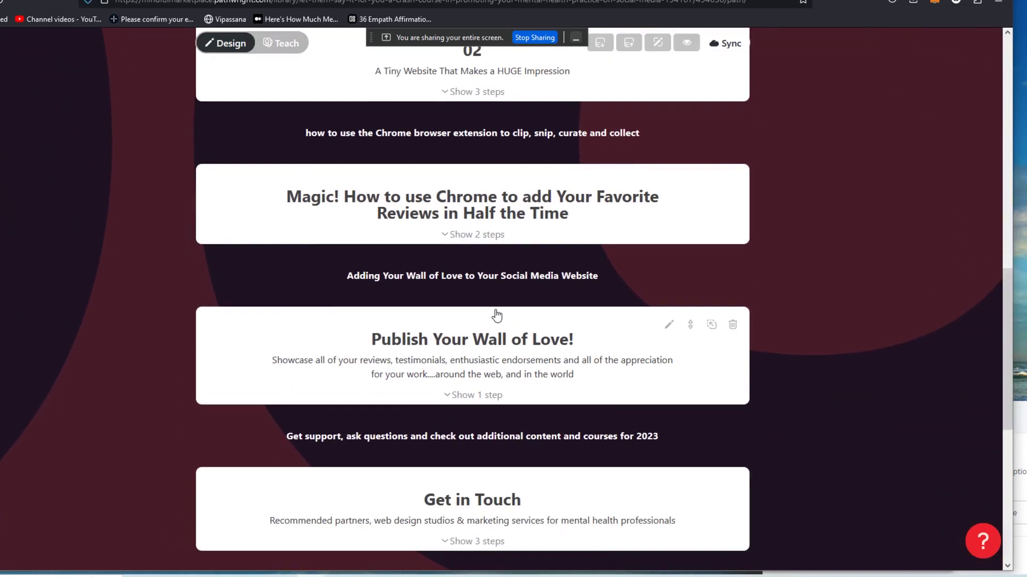
# - Expand the Magic! Chrome section's steps and show the course's cohort list
pyautogui.click(490, 235)
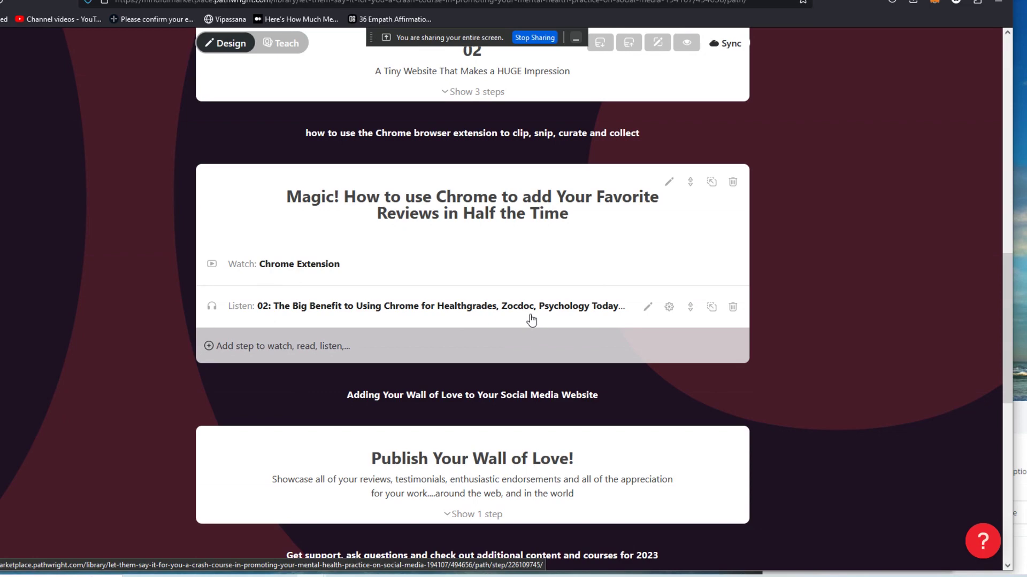
pyautogui.moveTo(1007, 299); pyautogui.dragTo(983, 96)
pyautogui.click(464, 154)
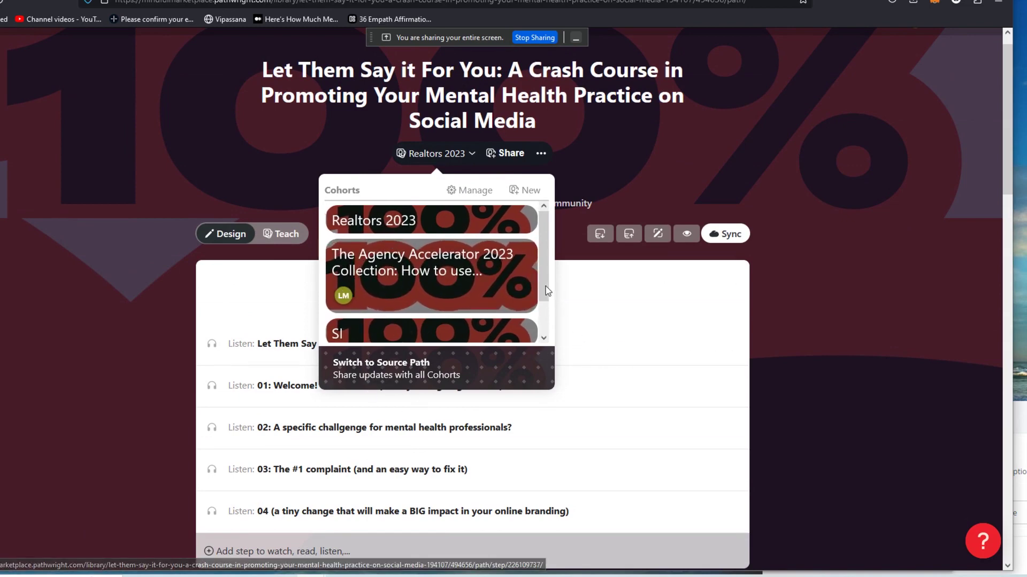
# - Close the cohort list and scroll through the Realtors 2023 path, then back to the top
pyautogui.scroll(-1, 546, 291)
pyautogui.scroll(1, 547, 291)
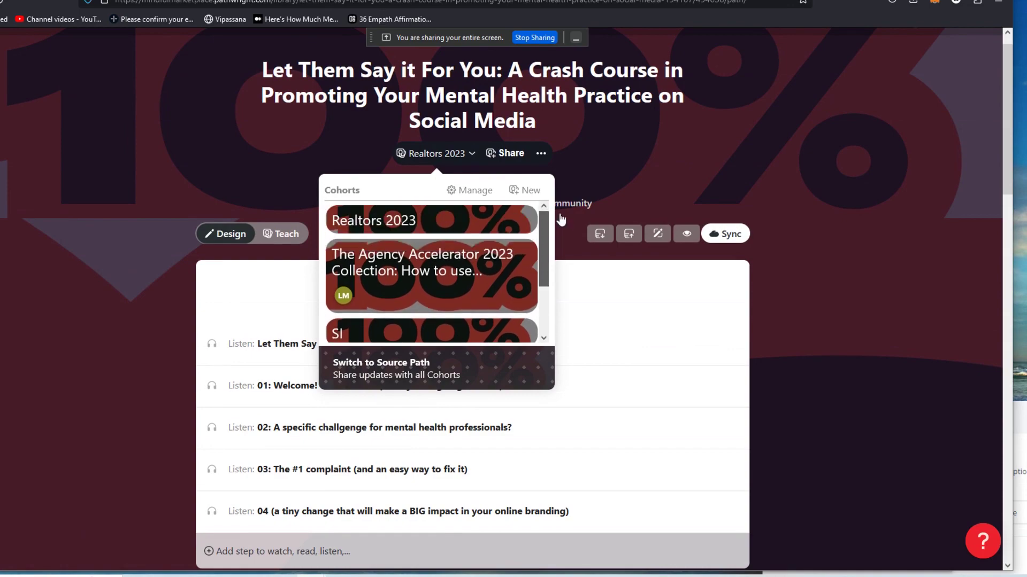
pyautogui.click(904, 415)
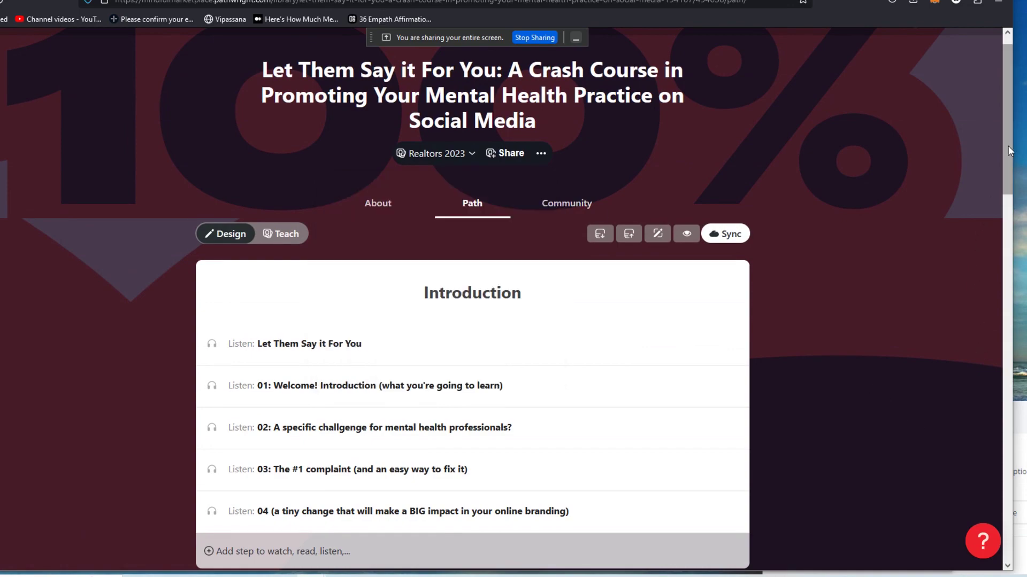
pyautogui.moveTo(1007, 168); pyautogui.dragTo(1010, 363)
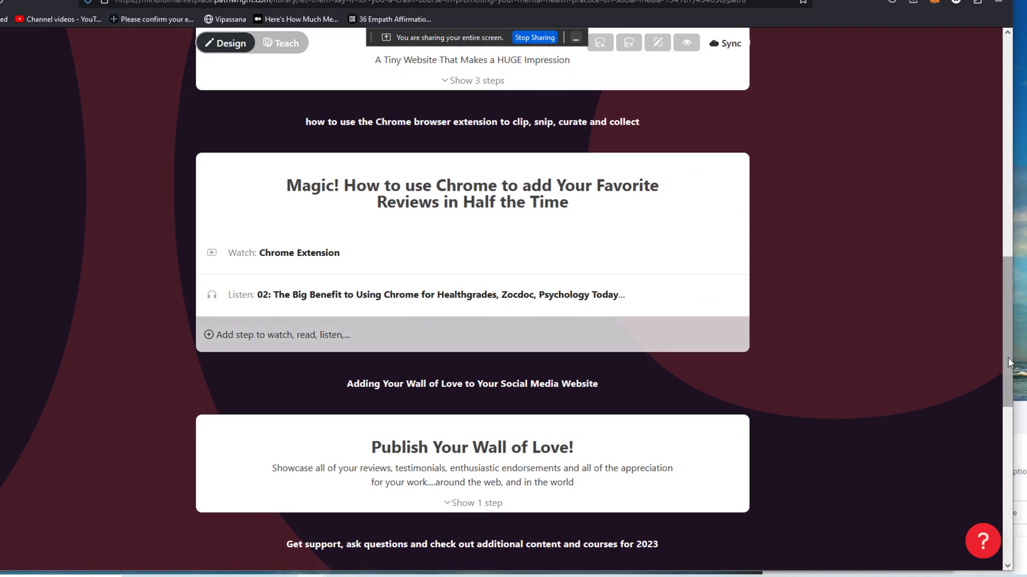
pyautogui.moveTo(1010, 363); pyautogui.dragTo(1011, 177)
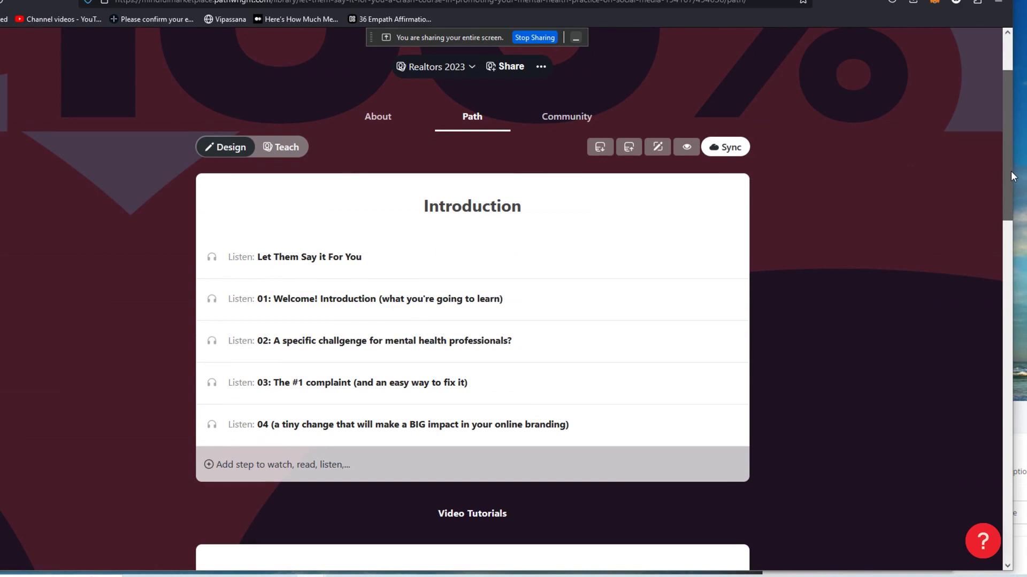
pyautogui.moveTo(1011, 177); pyautogui.dragTo(1016, 188)
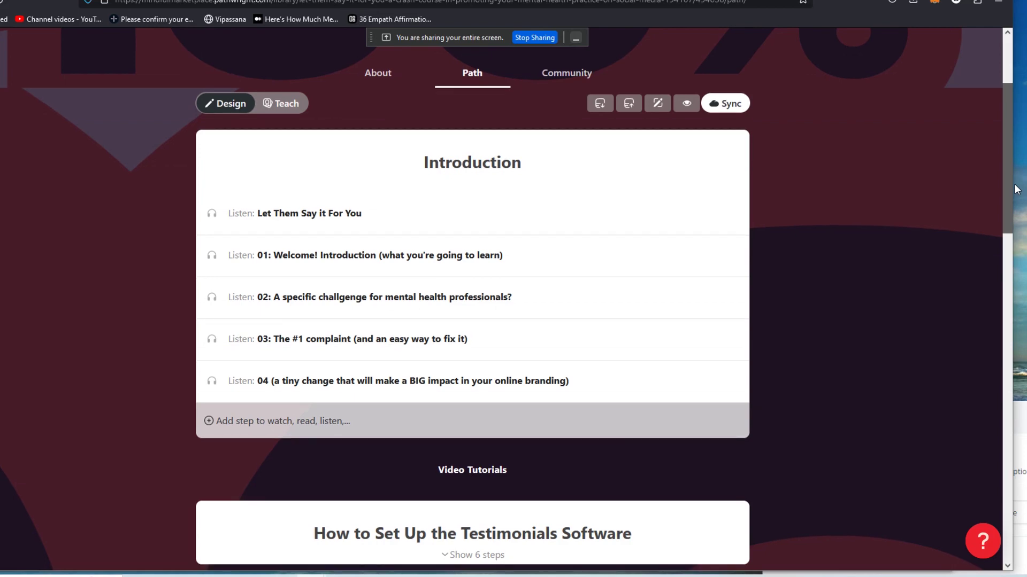
pyautogui.moveTo(1009, 189); pyautogui.dragTo(1009, 140)
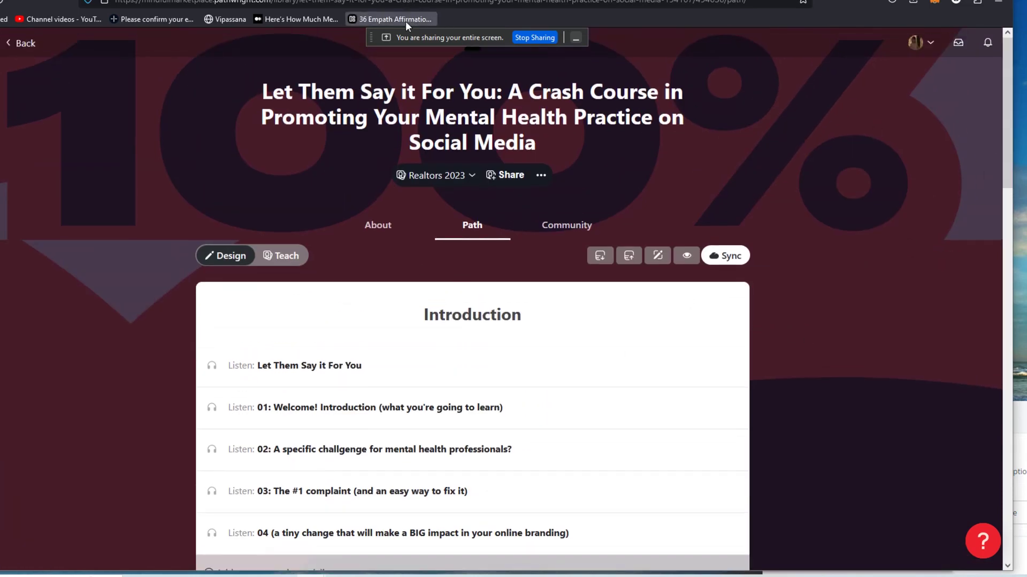
# - In Canva, open GREAT WORKBOOK DESIGN from Recent designs and duplicate its MANIFESTO cover page
pyautogui.click(256, 2)
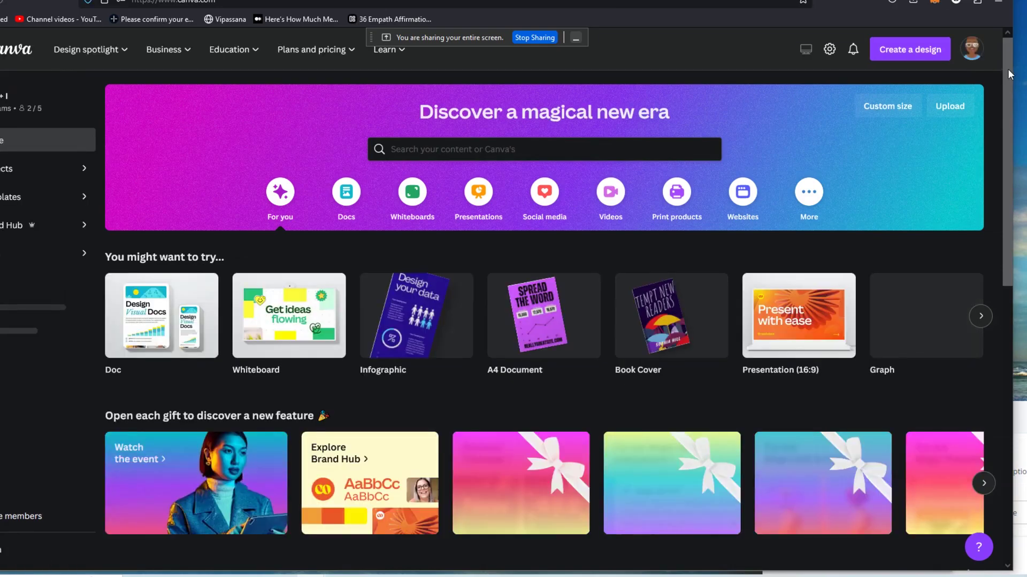
pyautogui.scroll(-6, 964, 268)
pyautogui.scroll(-5, 962, 268)
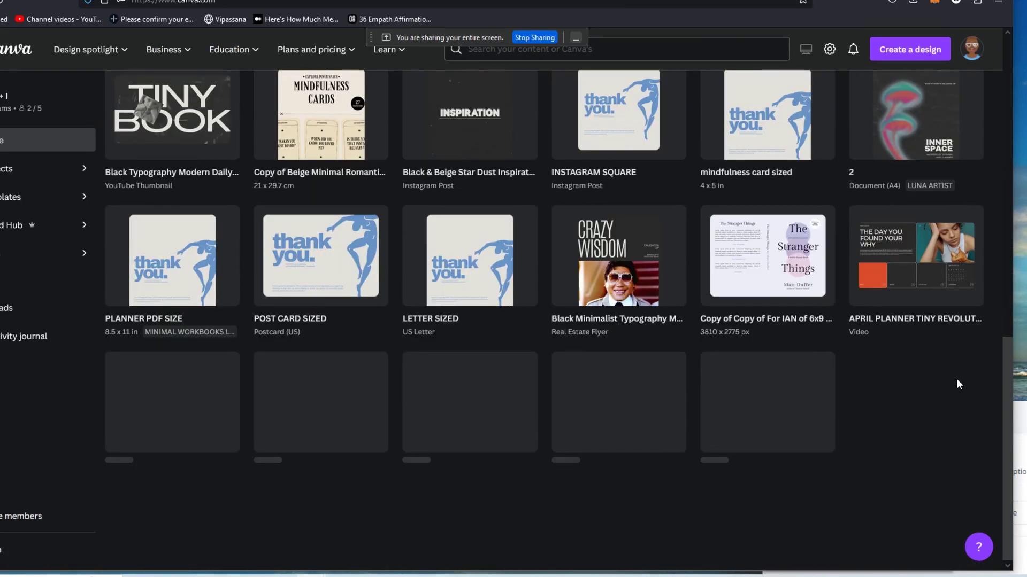
pyautogui.scroll(4, 971, 249)
pyautogui.scroll(-2, 967, 202)
pyautogui.scroll(2, 979, 222)
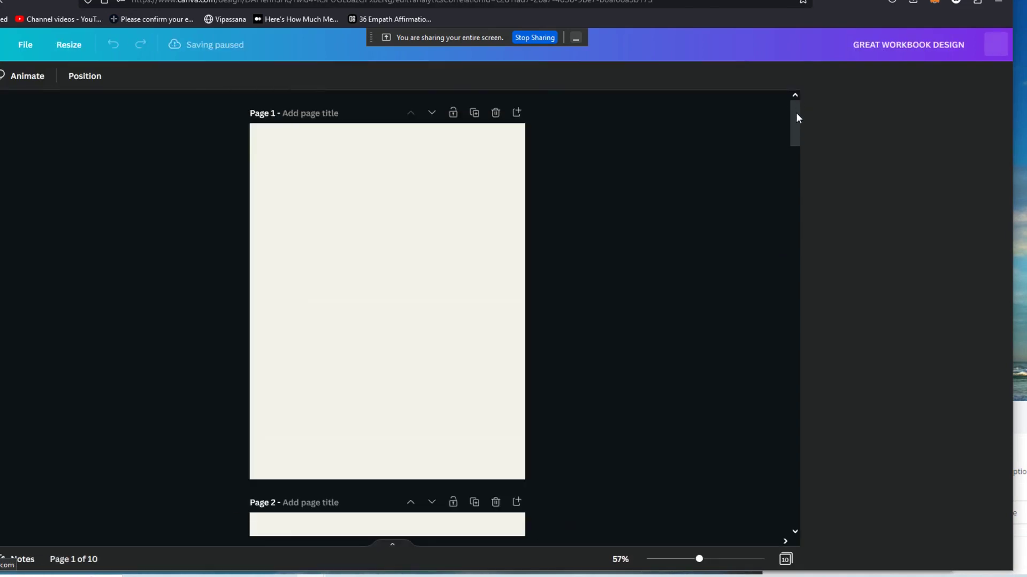
pyautogui.click(474, 112)
# - Replace the copied cover's MANIFESTO heading with bold 'REALTORS', then go back to Canva home
pyautogui.click(432, 172)
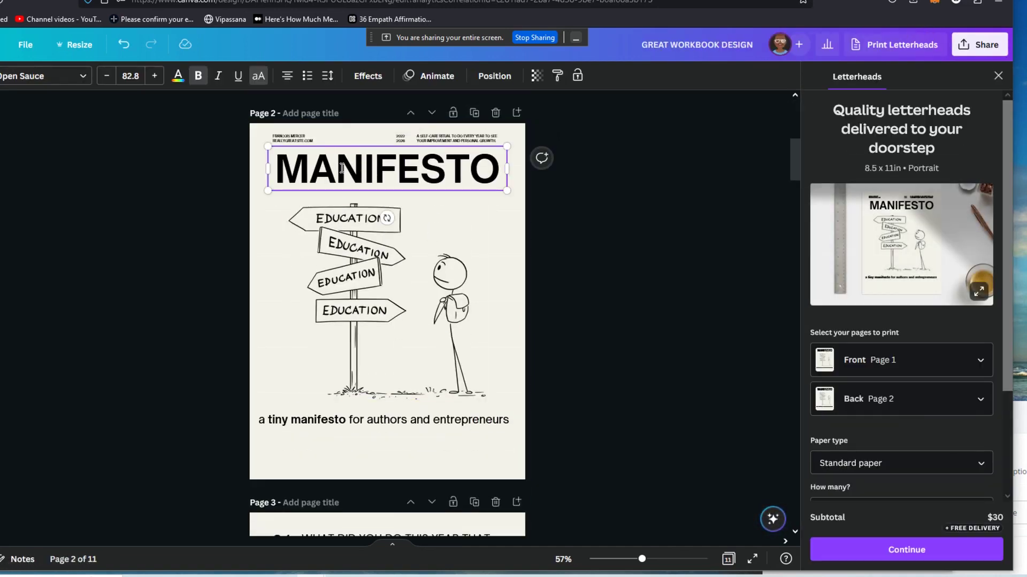
pyautogui.moveTo(342, 168); pyautogui.dragTo(488, 166)
pyautogui.press('BackSpace')
pyautogui.press('BackSpace')
pyautogui.press('BackSpace')
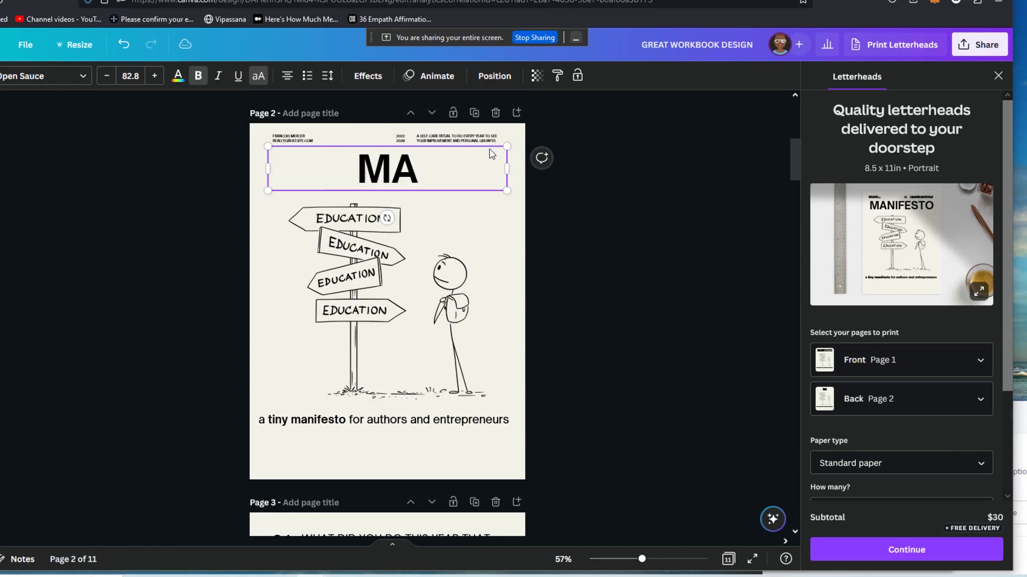
pyautogui.write('REALTORS')
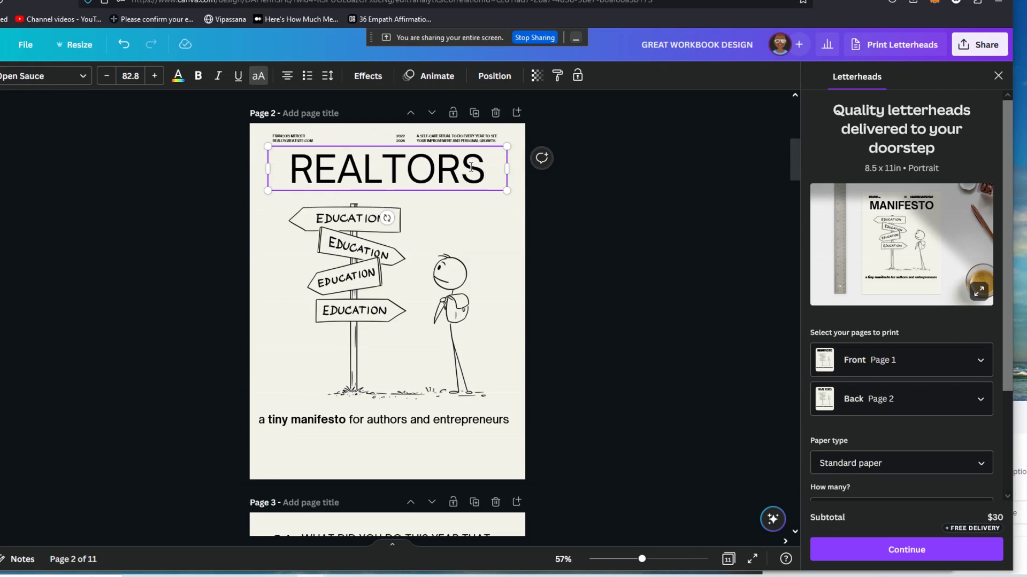
pyautogui.moveTo(486, 168); pyautogui.dragTo(283, 166)
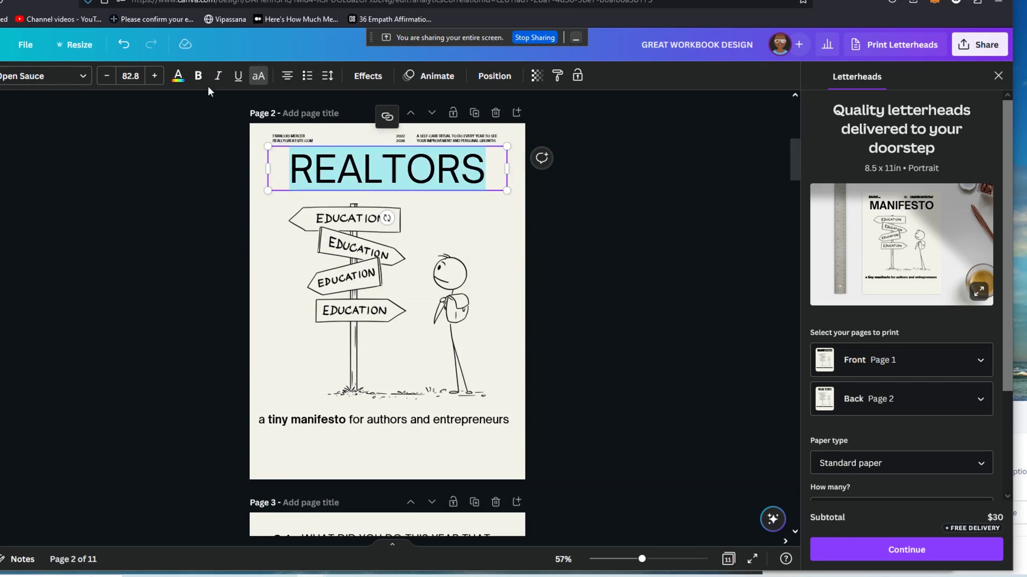
pyautogui.click(198, 75)
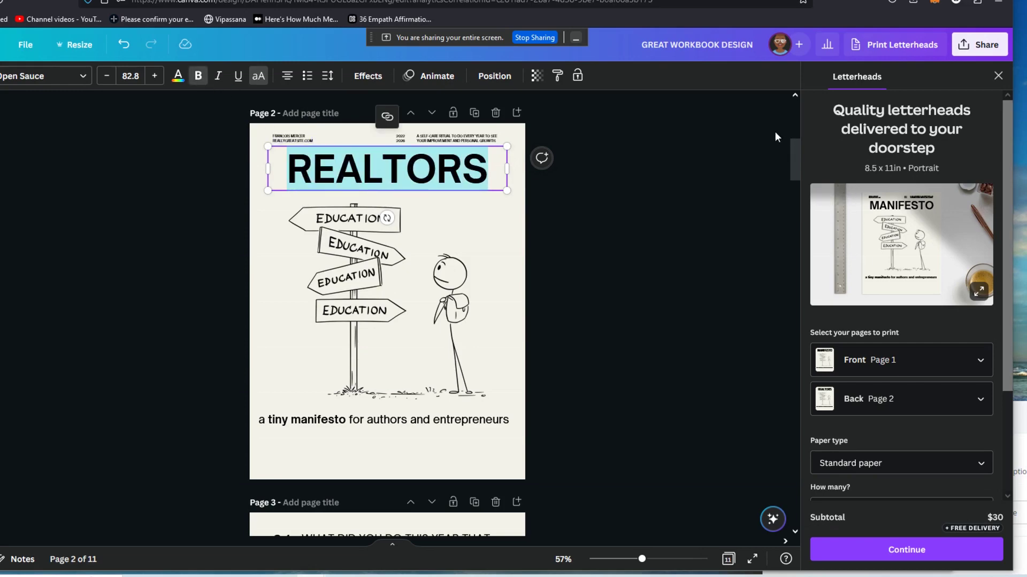
pyautogui.moveTo(797, 159)
pyautogui.mouseDown()
pyautogui.moveTo(779, 265)
pyautogui.moveTo(776, 94)
pyautogui.moveTo(795, 159)
pyautogui.mouseUp()
pyautogui.hotkey('alt', 'Left')
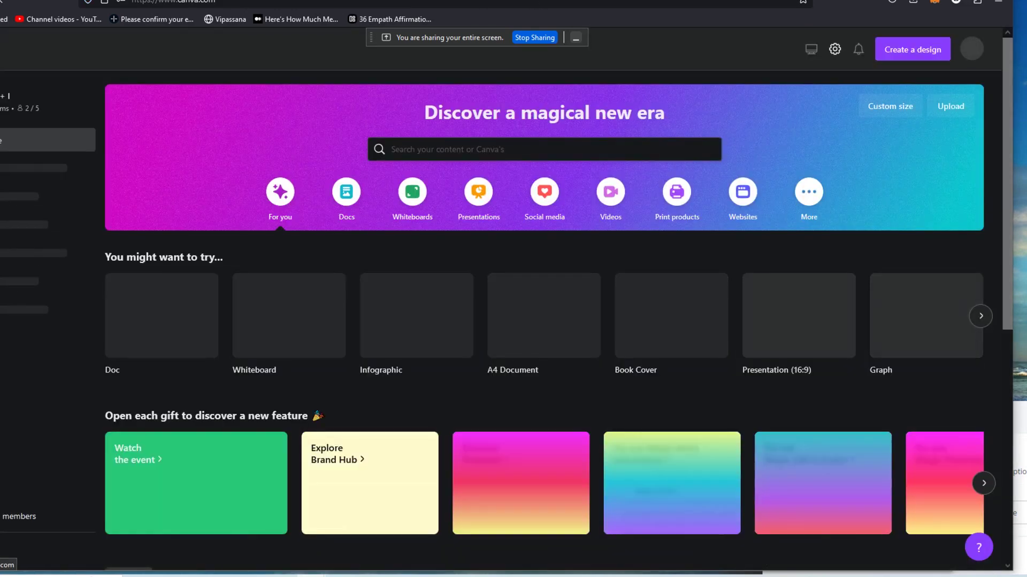
# - Check the Tella recording tab, then return to the Realtors 2023 Path in Pathwright
pyautogui.hotkey('ctrl', 'Tab')
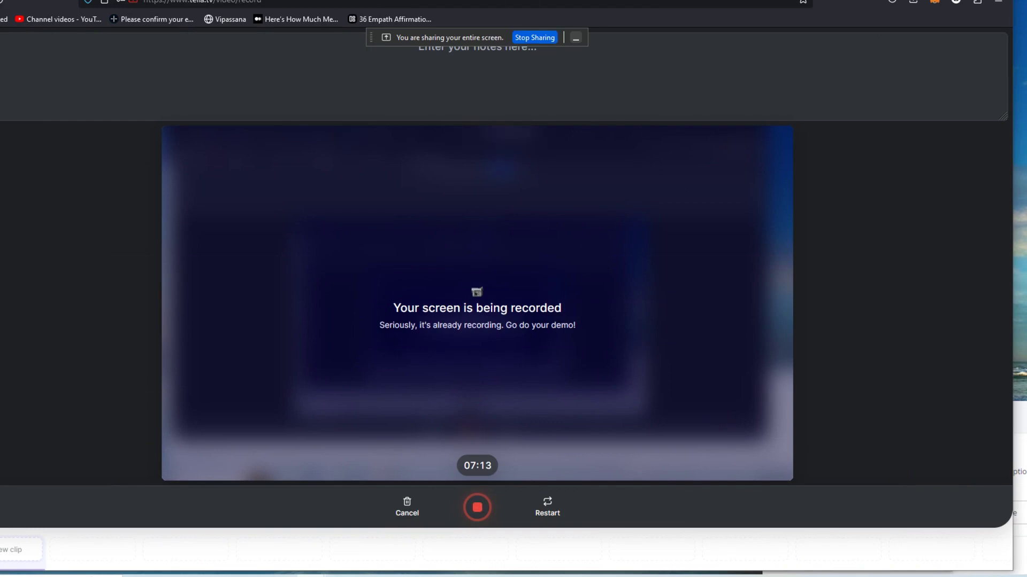
pyautogui.hotkey('ctrl', 'Tab')
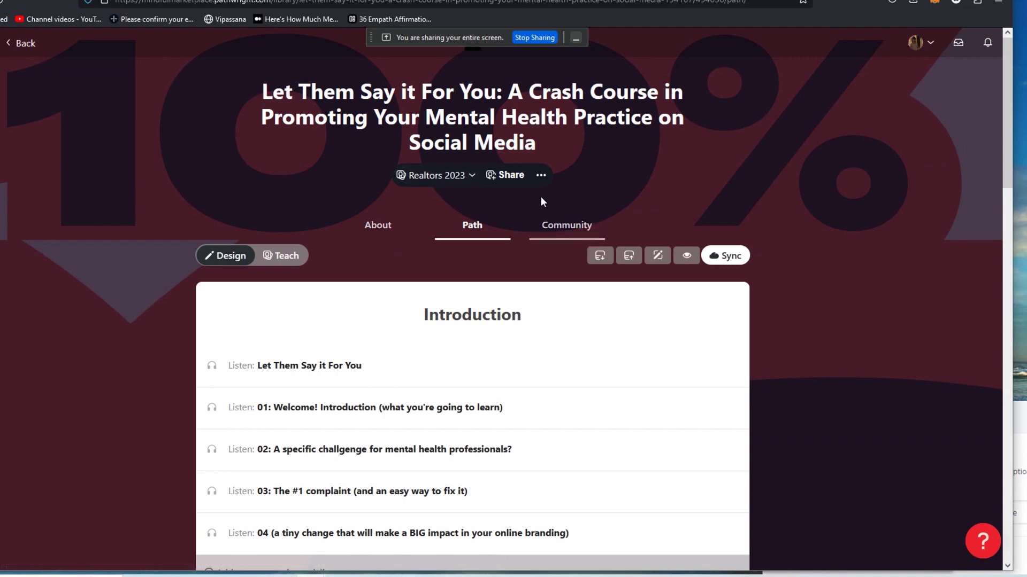
# - Open the share panel for the Realtors 2023 cohort to get its course link and invite roles
pyautogui.click(515, 186)
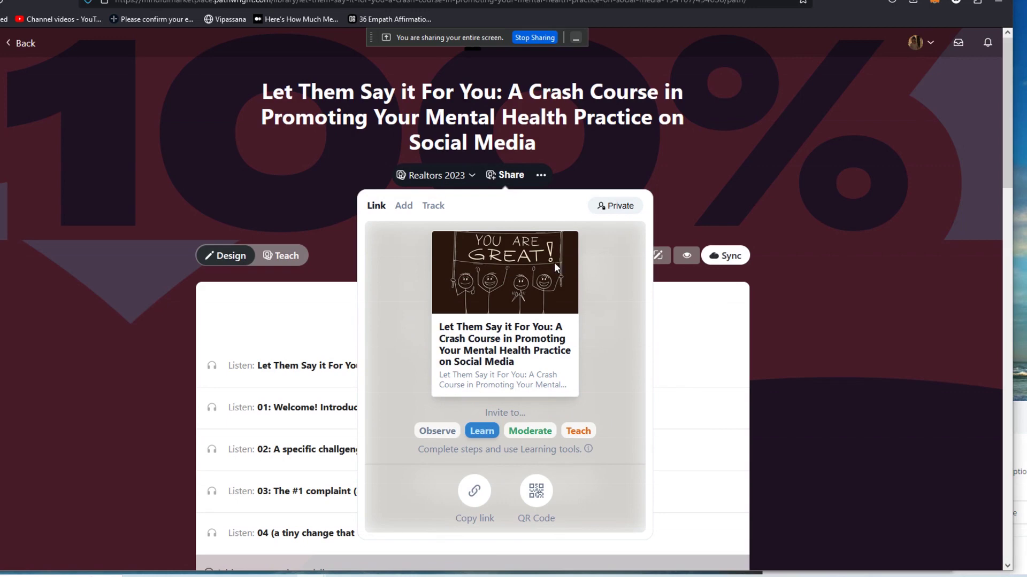